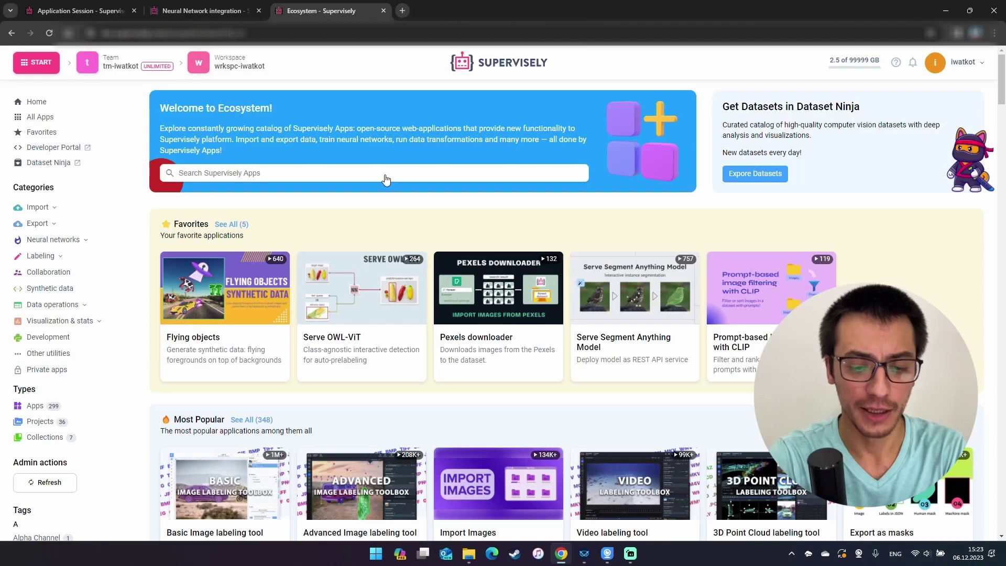
Search the apps catalog for 'multi' and open the Import Multispectral Images app page
left_click(386, 173)
type("multi")
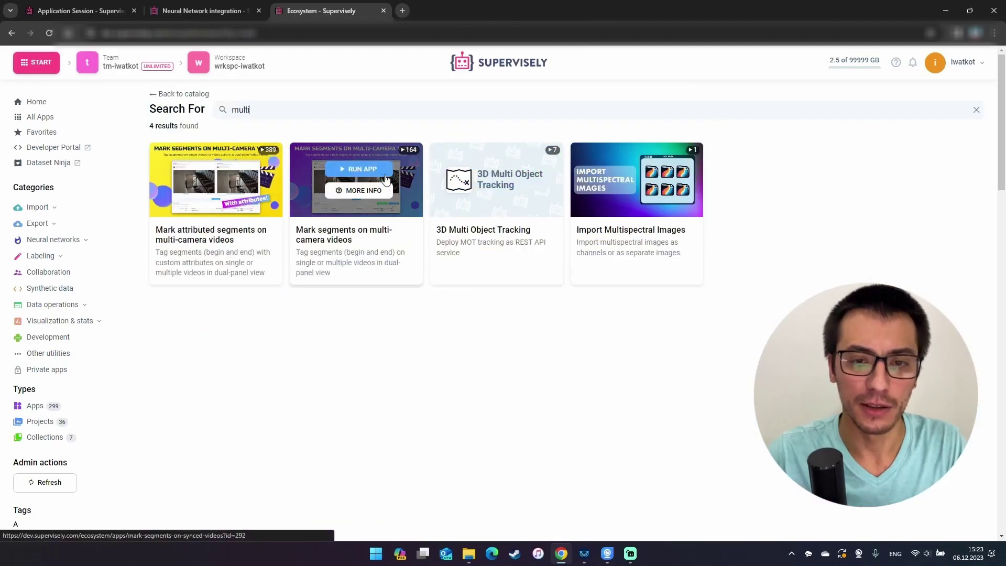
left_click(652, 258)
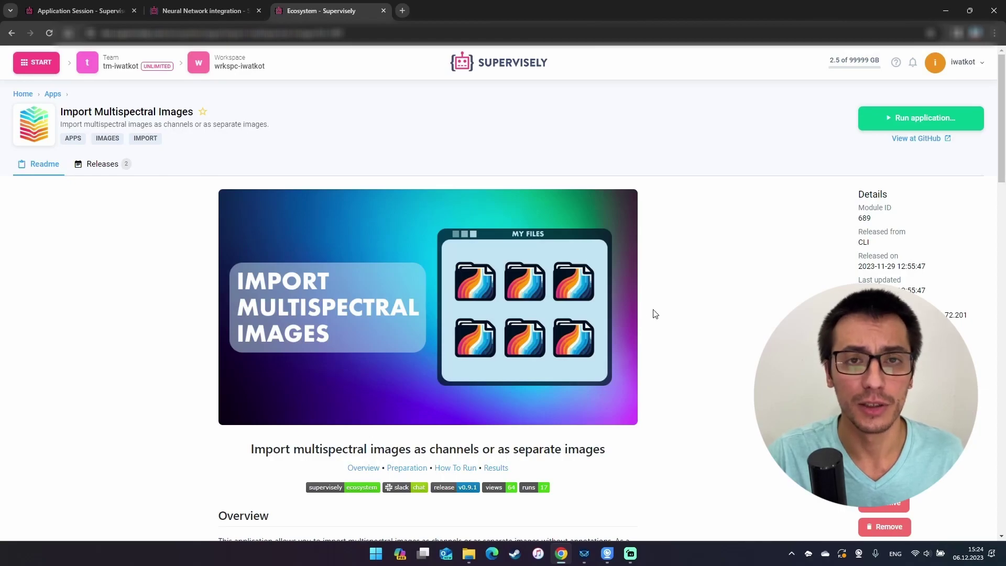
Scroll down the Readme to the required archive structure, then back to the top
scroll(662, 316, "down", 2)
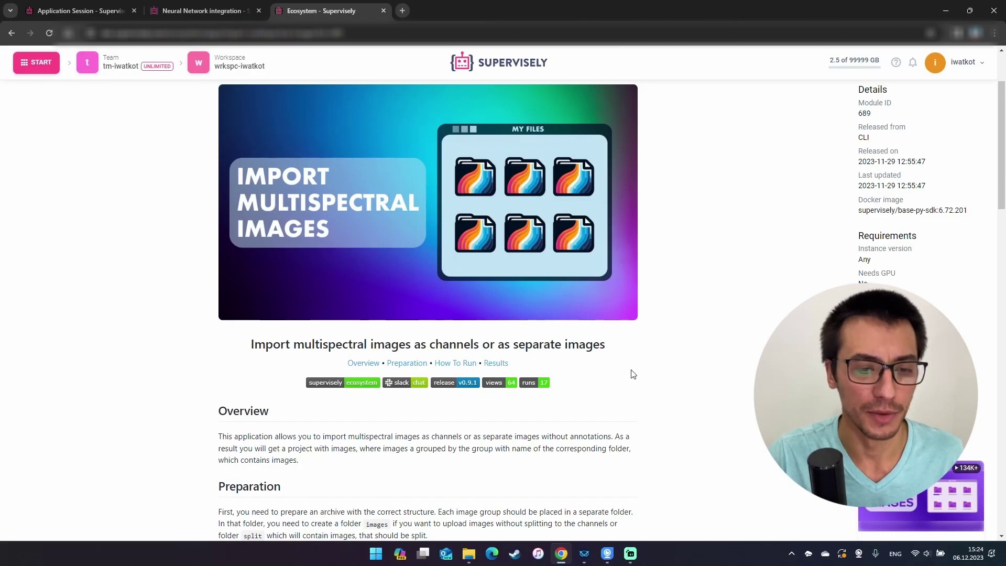
scroll(633, 374, "down", 6)
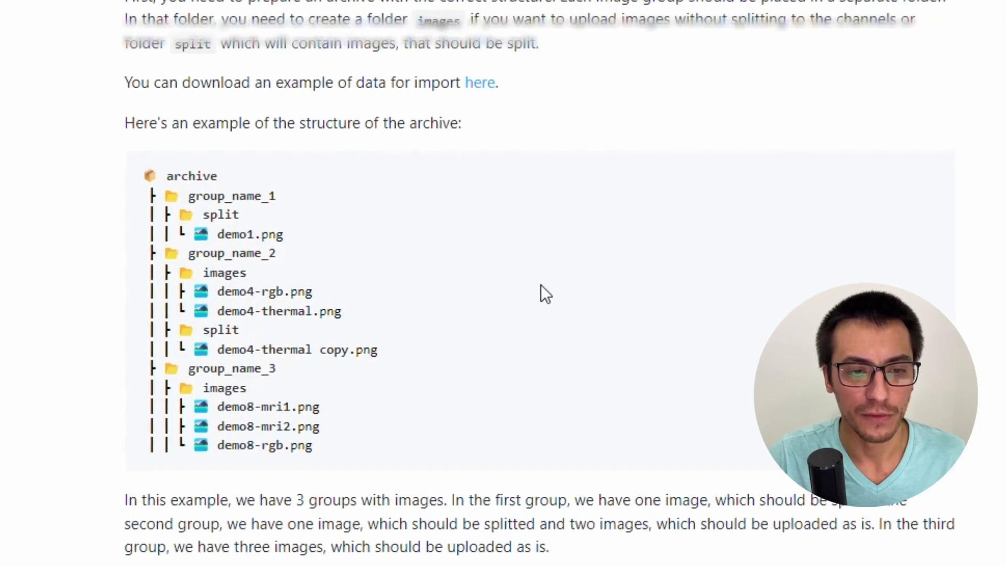
scroll(649, 346, "up", 10)
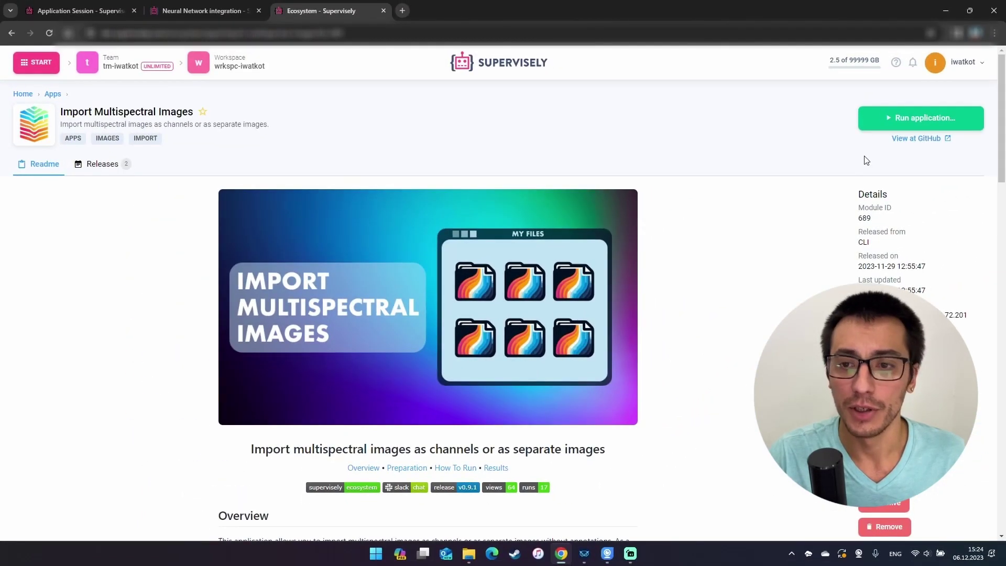
Upload demo_data.zip to the Import Multispectral Images app and run the import task
left_click(884, 122)
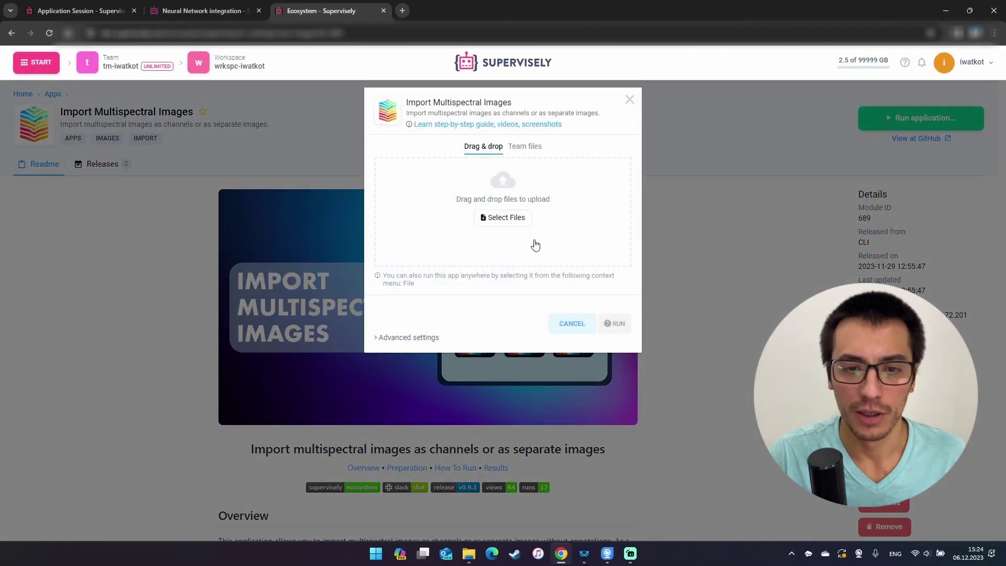
left_click(529, 221)
double_click(243, 171)
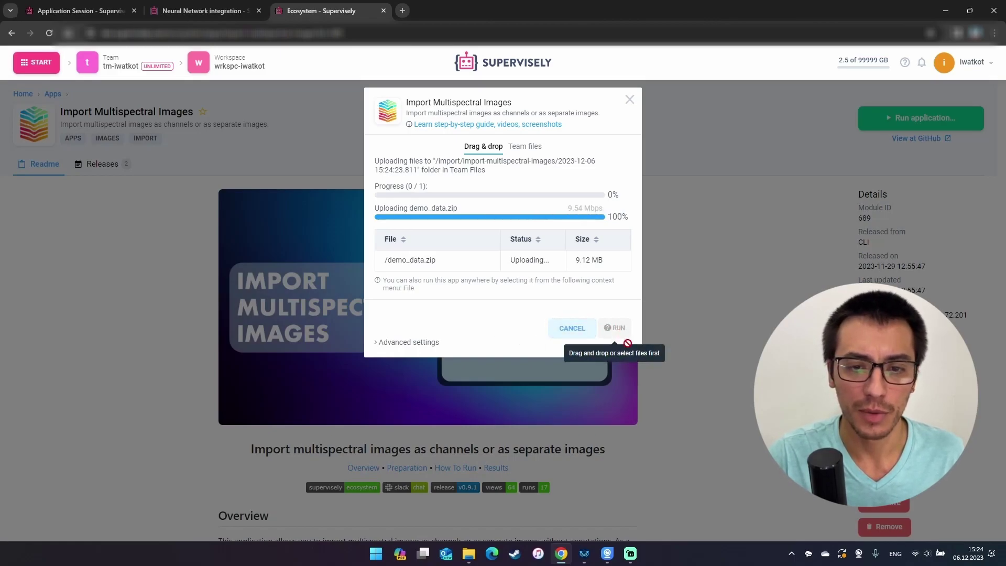
left_click(616, 328)
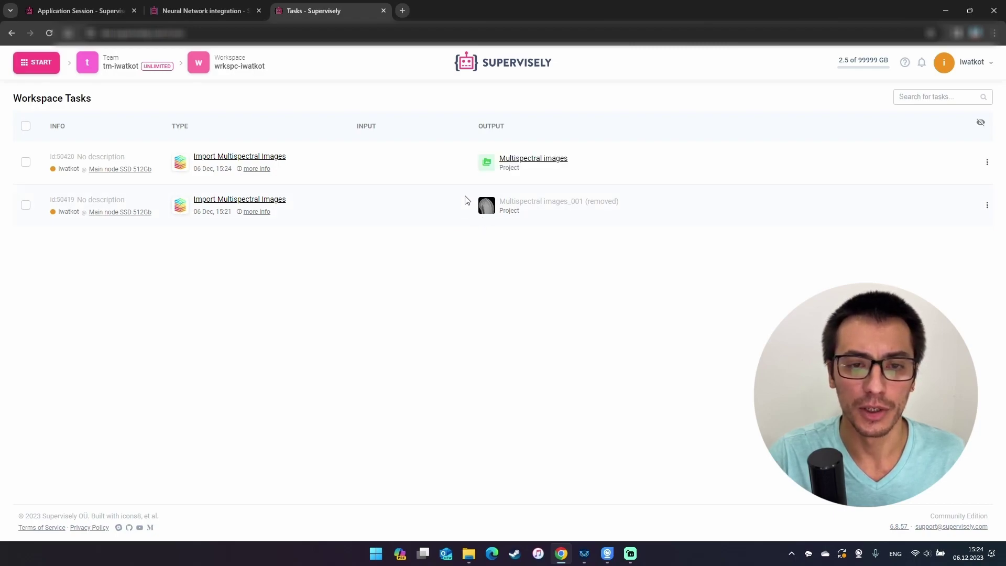
Open the Multispectral images project to label group 1 of dataset ds0
left_click(515, 160)
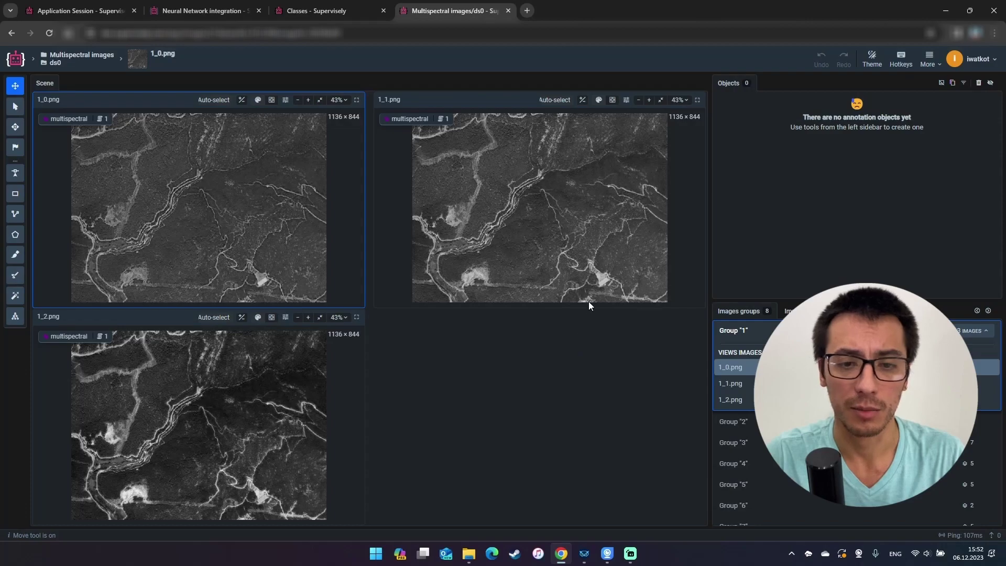
Pan and zoom the synced views to 200% on the greenhouse area
left_click_drag(589, 265, 543, 238)
scroll(569, 256, "up", 5)
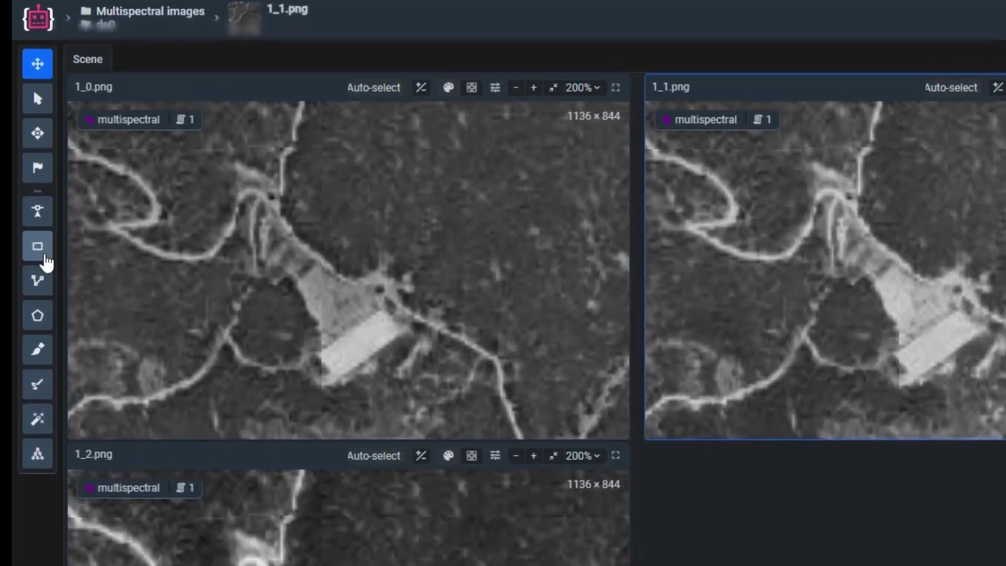
Create a 'greenhouse' rectangle class and draw its box around the greenhouse in 1_1
left_click(15, 193)
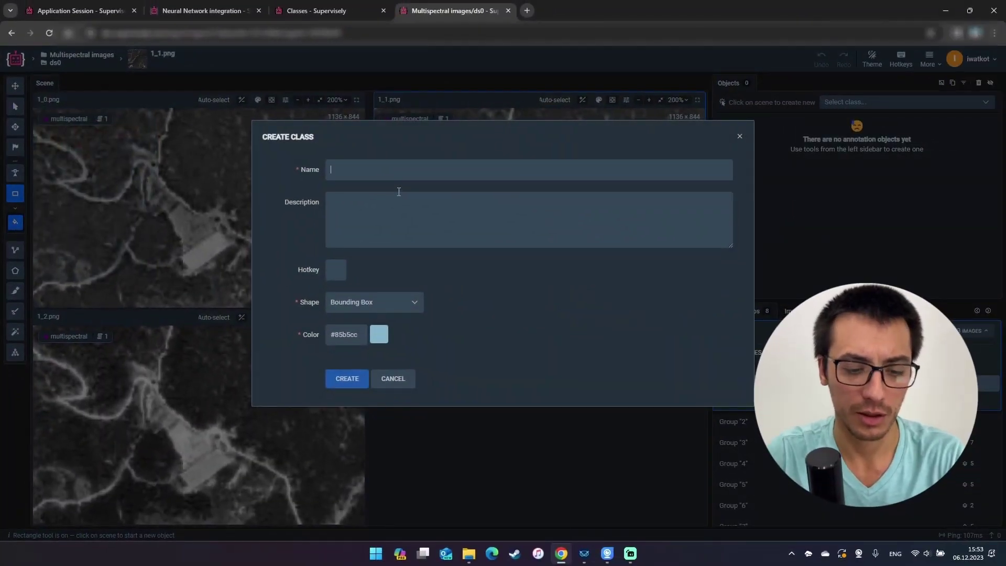
type("greenh")
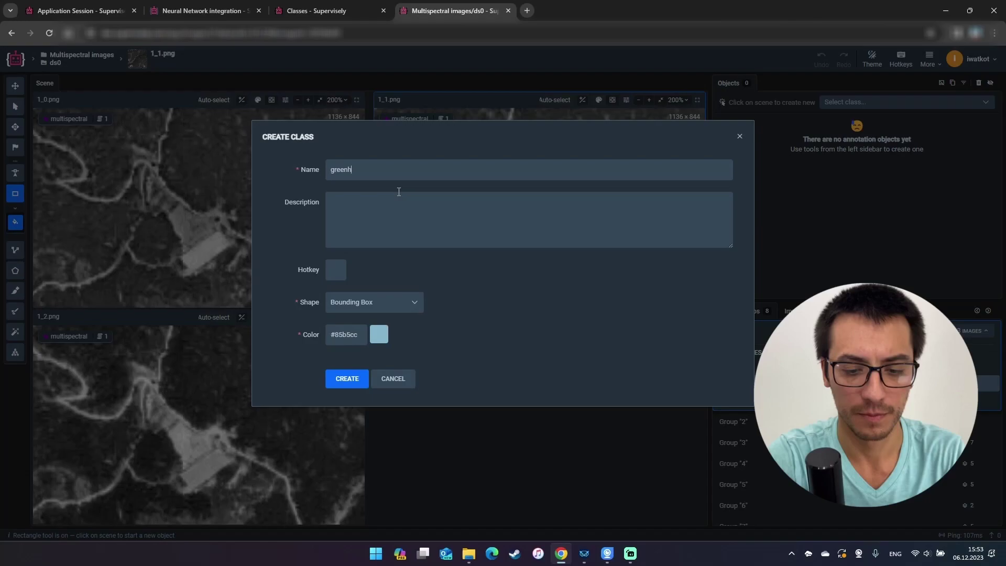
type("ouse")
left_click(347, 379)
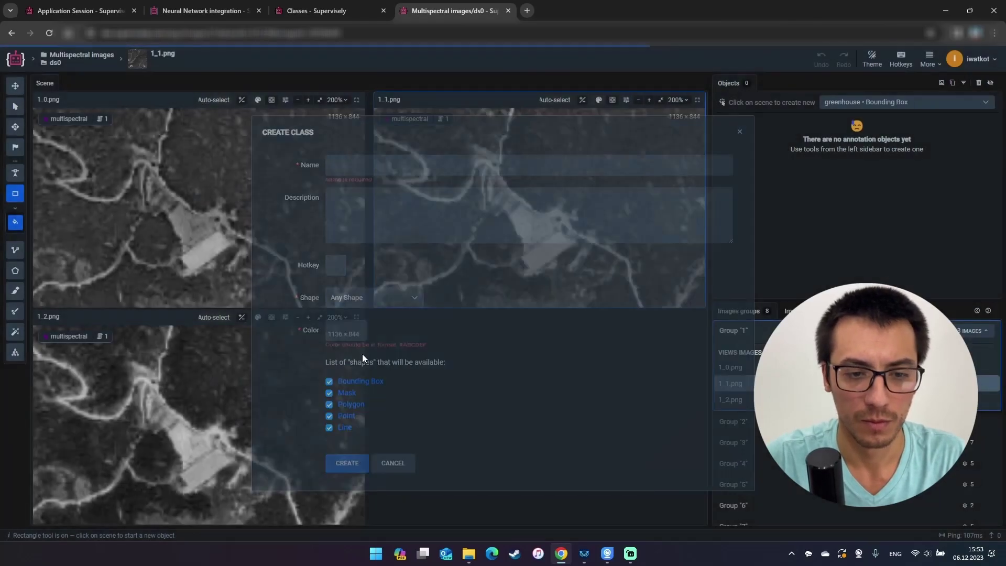
left_click(521, 229)
left_click(576, 272)
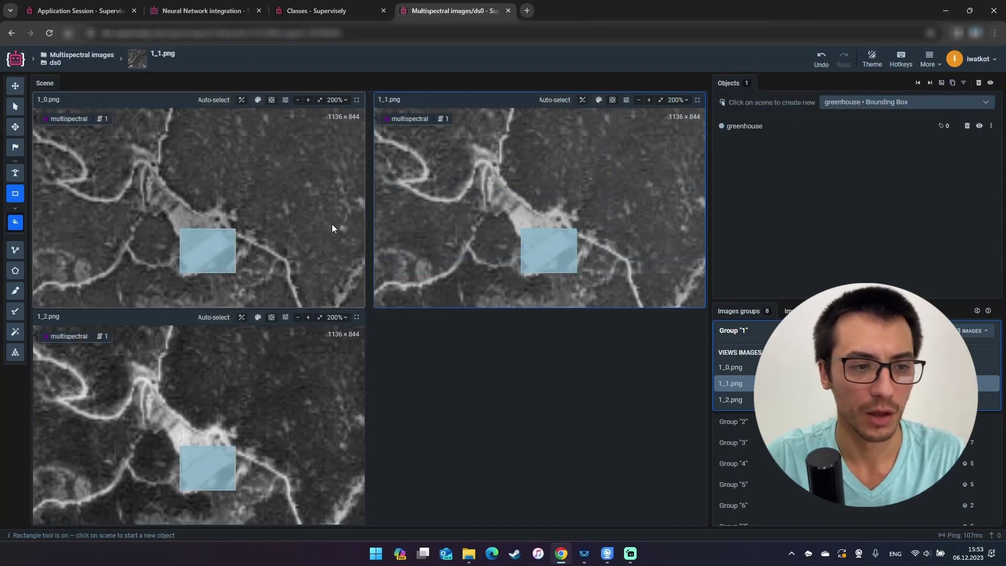
Create a 'road' mask class, set brush size 26 px, and paint two road strokes in 1_1.png
left_click(15, 291)
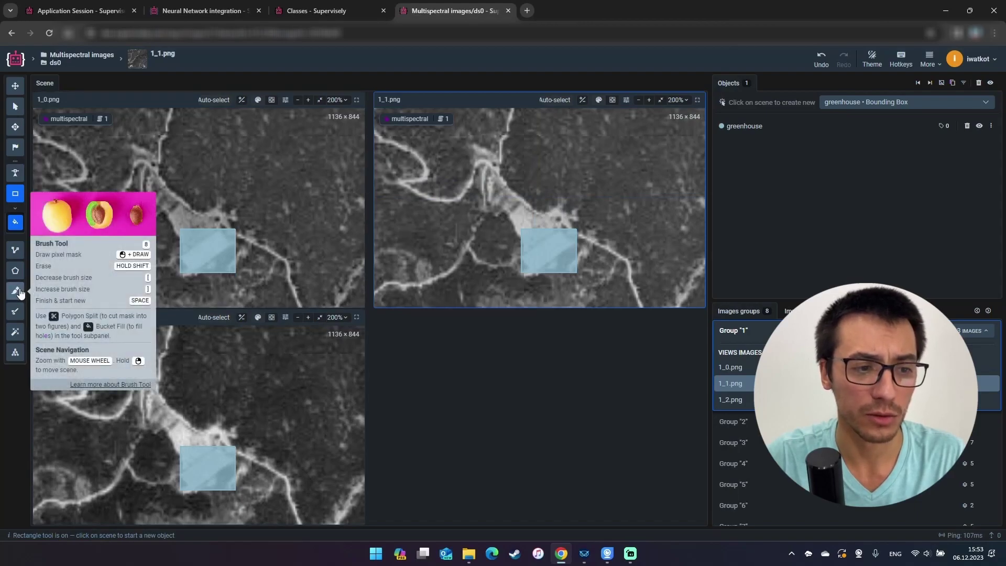
type("r")
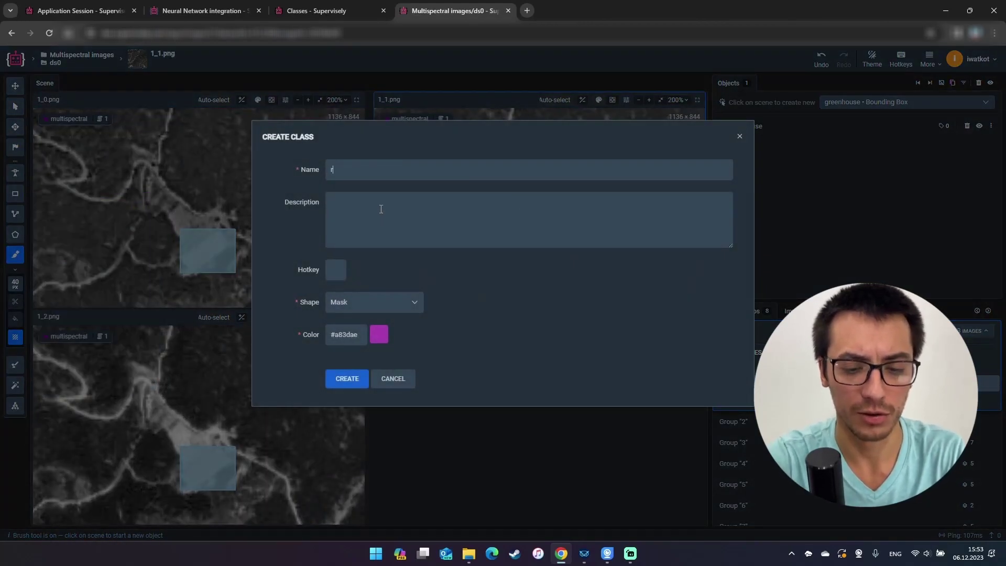
type("oad")
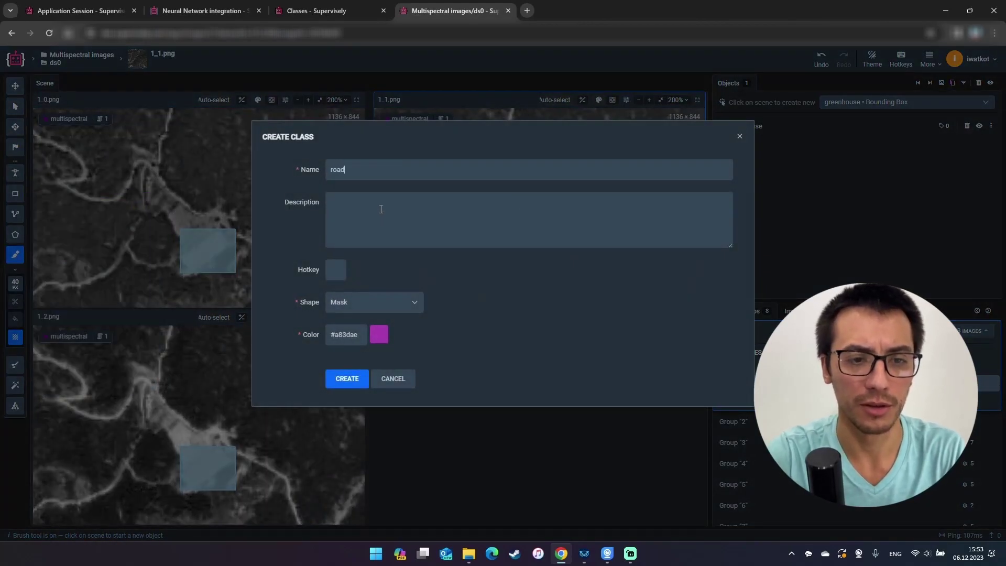
left_click(347, 378)
left_click(15, 284)
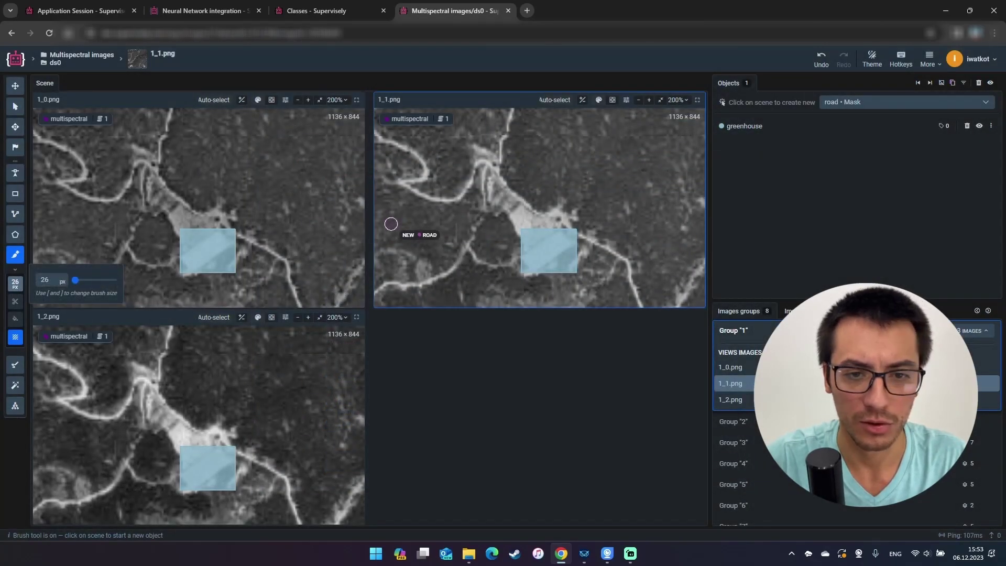
mouse_move(397, 182)
left_mouse_down()
mouse_move(435, 202)
mouse_move(493, 165)
mouse_move(502, 178)
mouse_move(499, 131)
left_mouse_up()
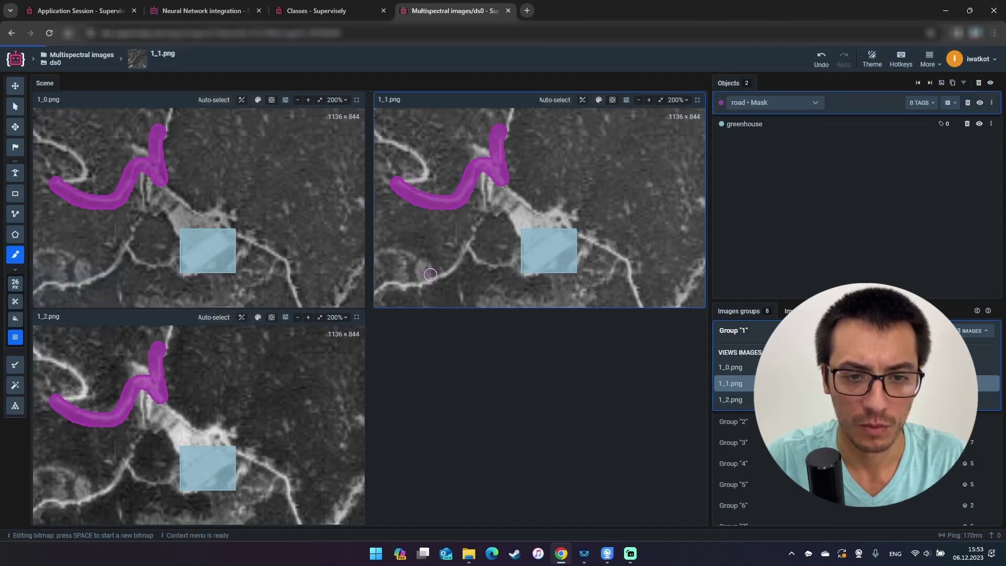
mouse_move(406, 283)
left_mouse_down()
mouse_move(467, 237)
mouse_move(494, 263)
left_mouse_up()
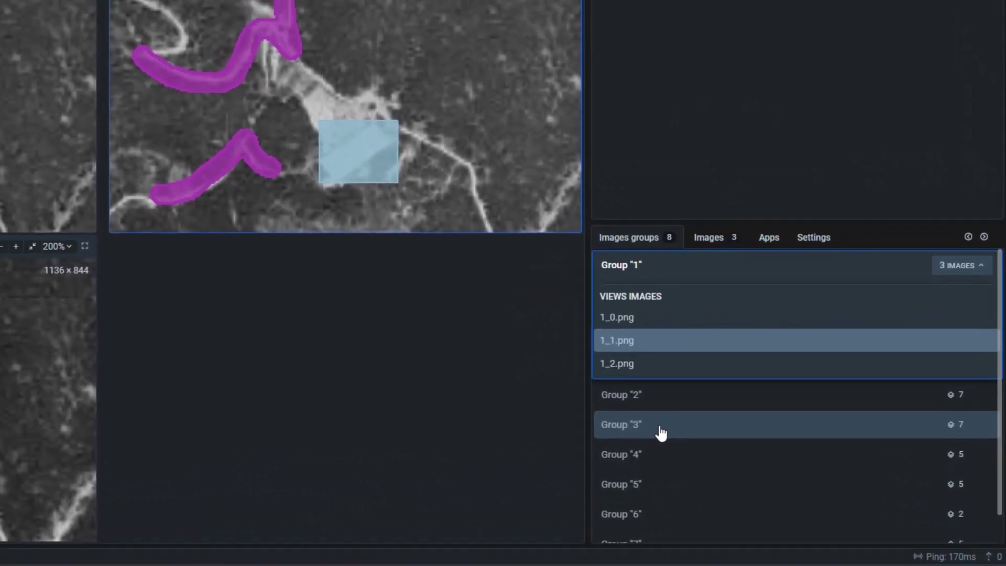
Open image Group 3 and zoom in on all its views
left_click(631, 425)
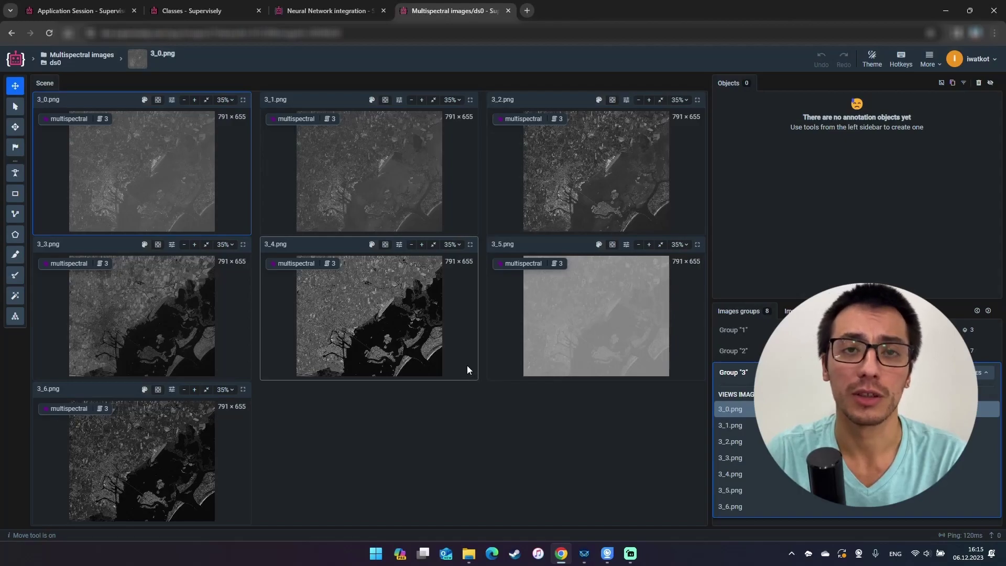
scroll(646, 136, "up", 5)
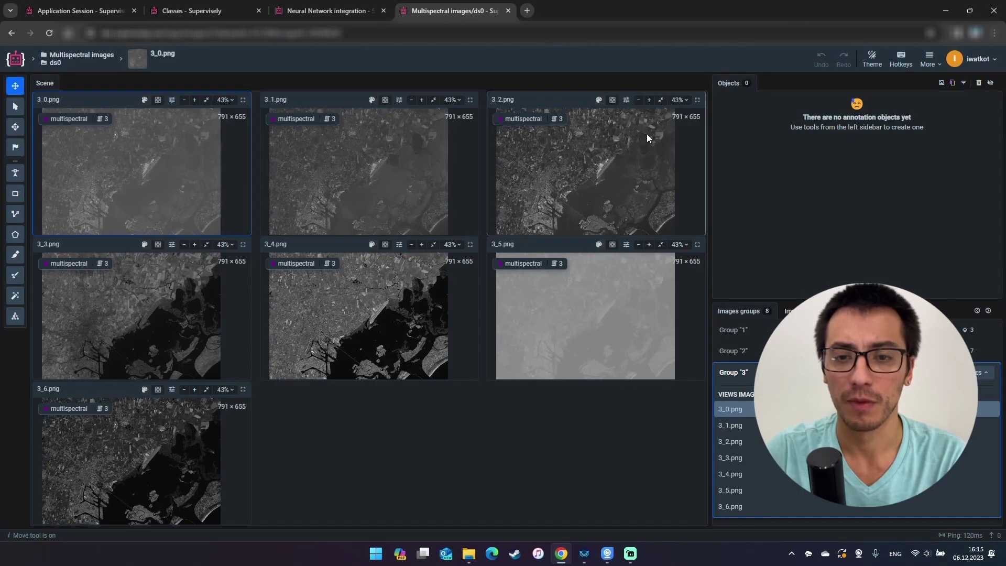
scroll(629, 165, "up", 4)
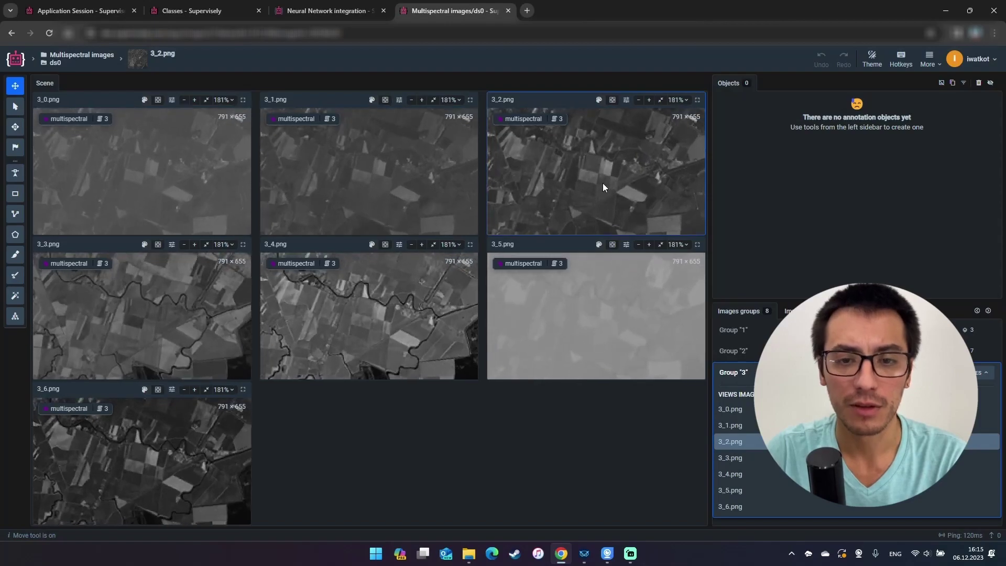
Create a 'field' mask class with the Smart tool
left_click(15, 295)
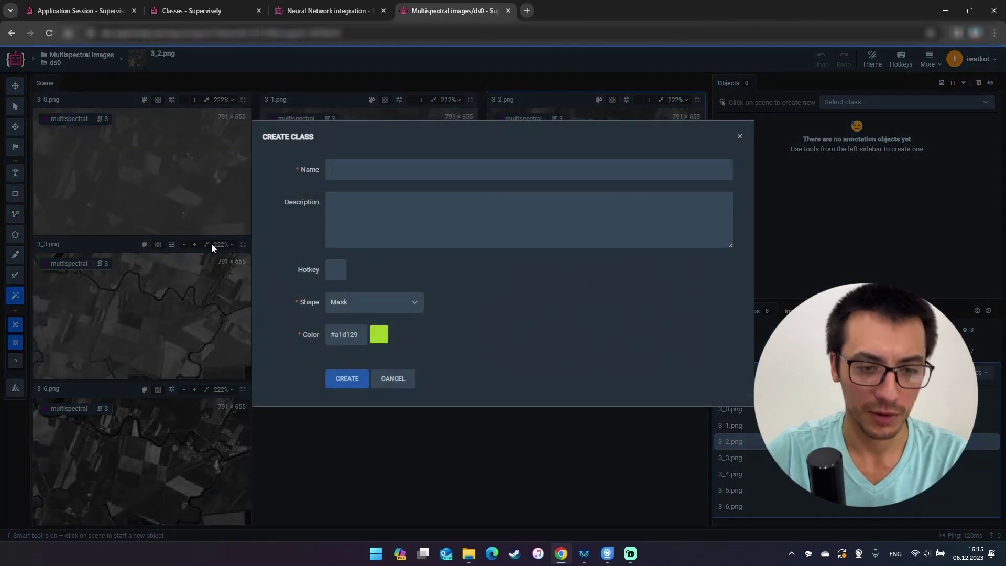
type("field")
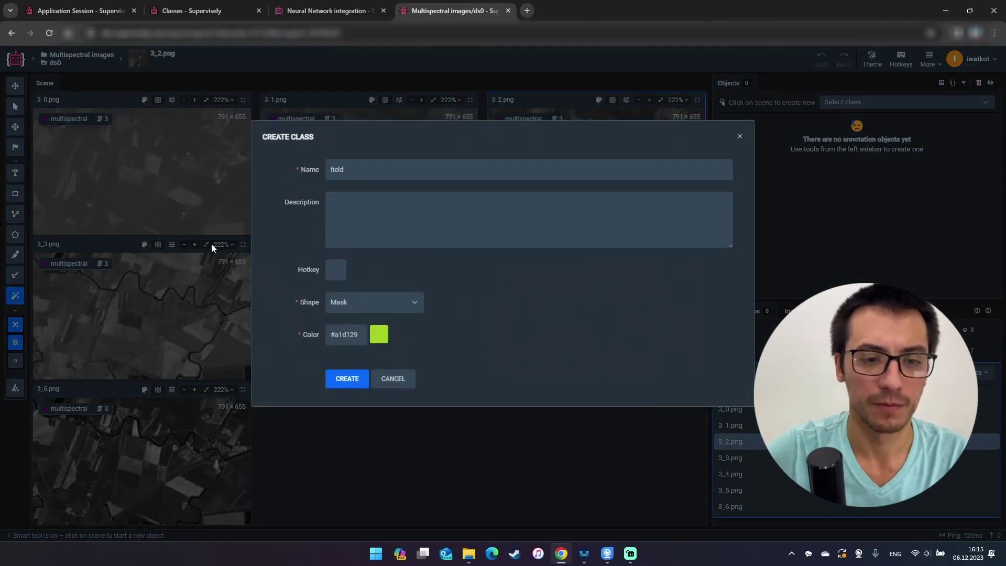
left_click(338, 385)
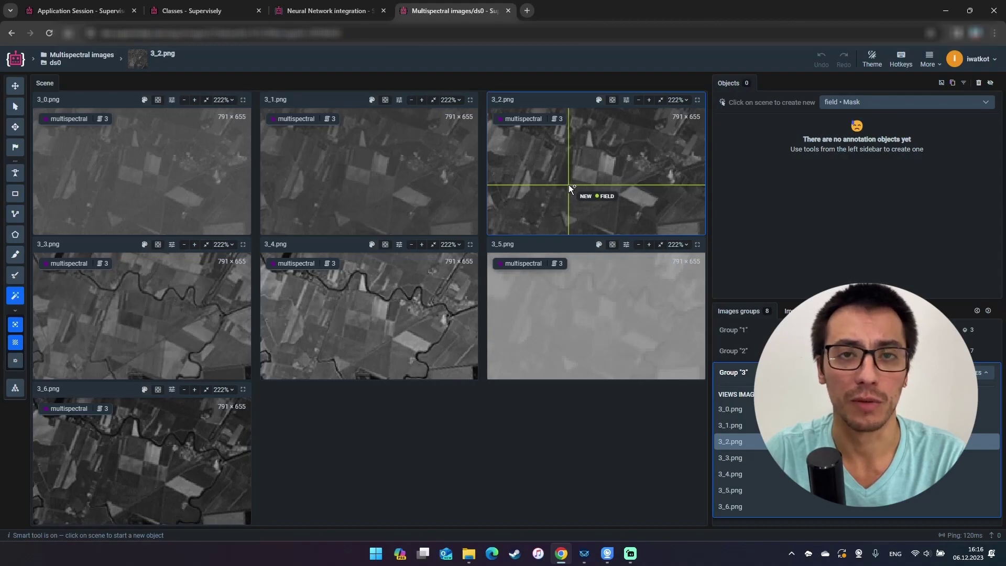
left_click(324, 10)
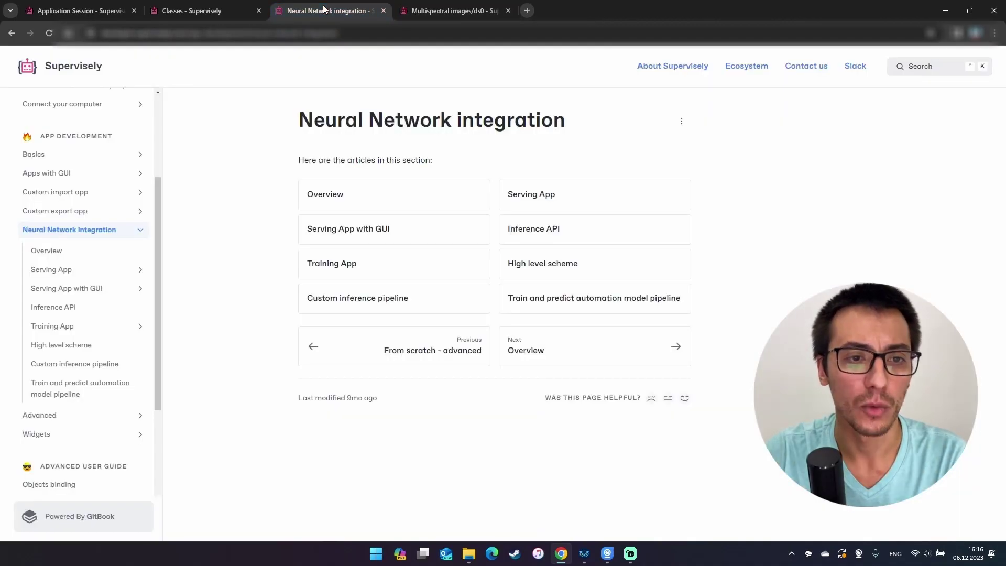
left_click(347, 199)
scroll(456, 234, "down", 5)
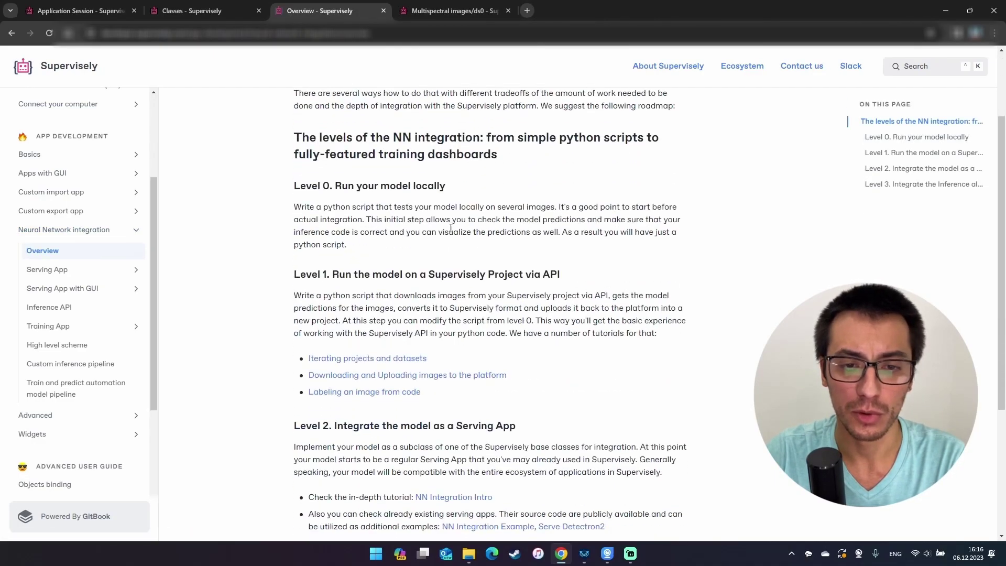
scroll(447, 229, "up", 4)
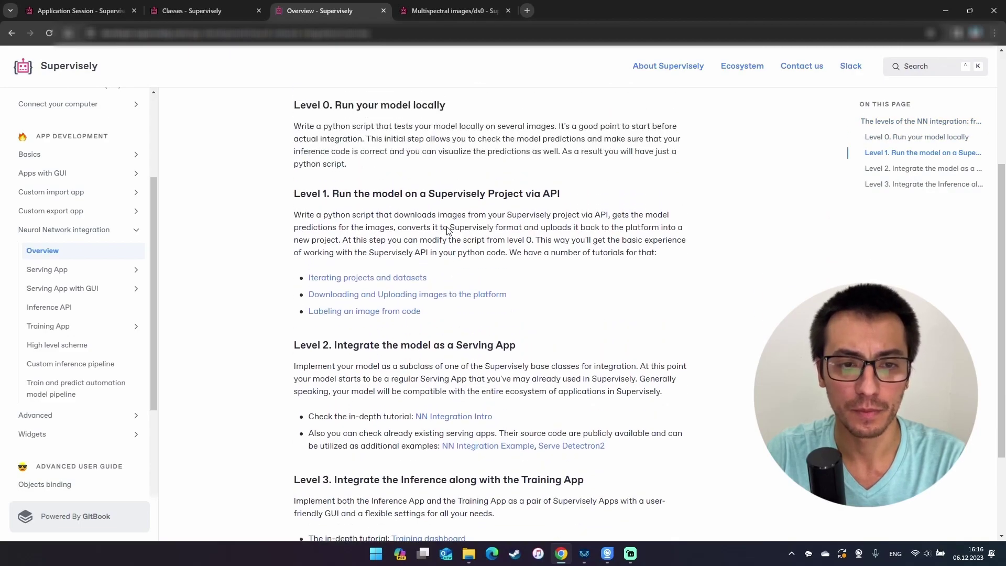
left_click(439, 11)
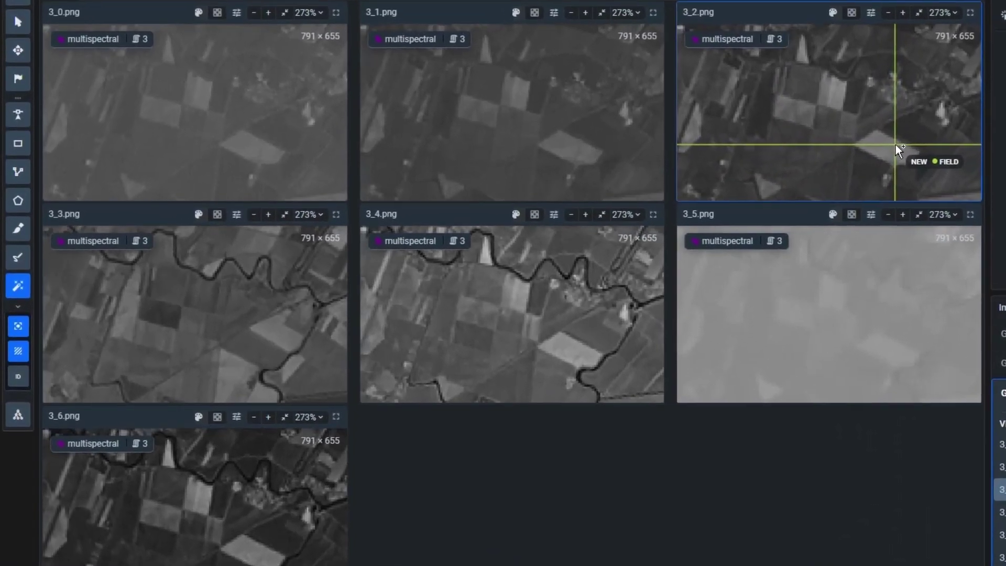
Smart-segment the lower-right and upper fields in 3_2.png as two field masks
scroll(722, 179, "up", 1)
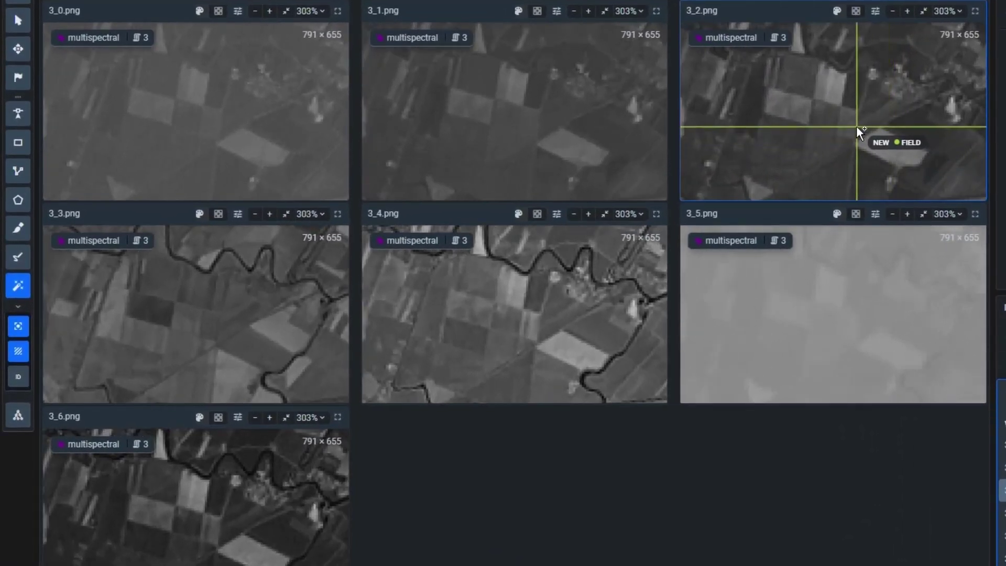
left_click_drag(852, 124, 935, 174)
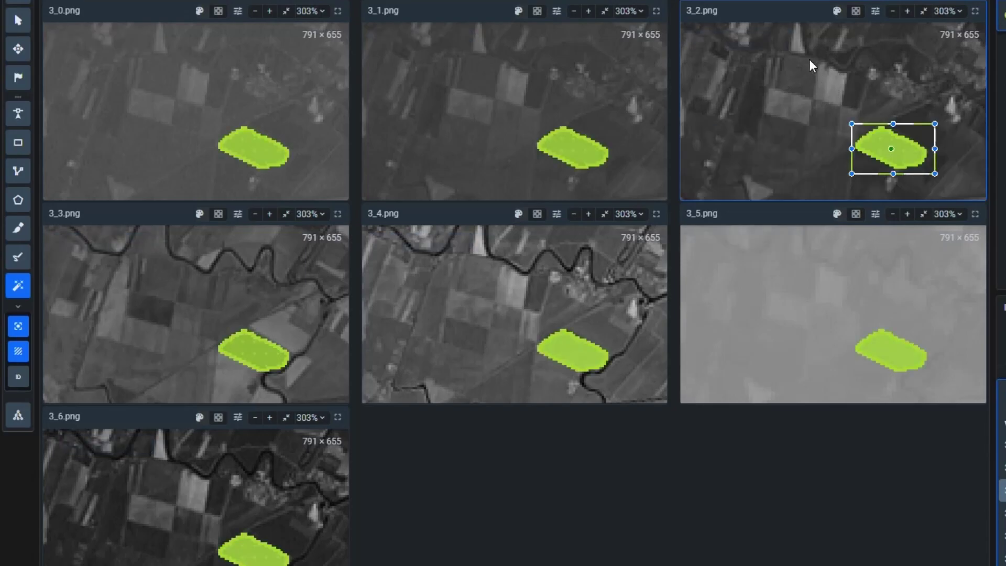
left_click_drag(811, 56, 856, 114)
key("space")
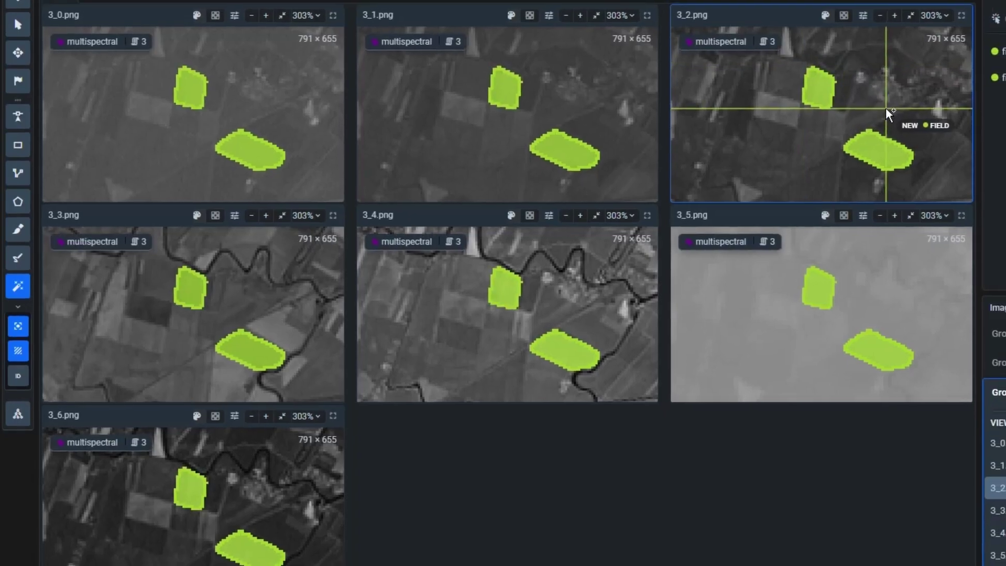